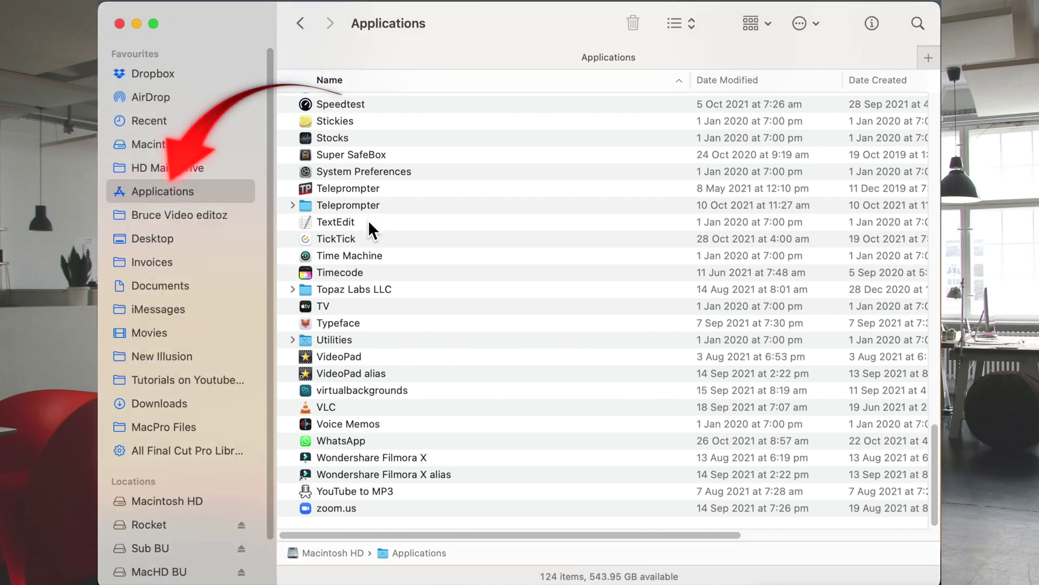
Expand Utilities in the Applications list and select Migration Assistant to see its transfer options
{"action": "scroll", "coordinate": [368, 220], "scroll_direction": "up", "scroll_amount": 2}
{"action": "scroll", "coordinate": [368, 219], "scroll_direction": "down", "scroll_amount": 2}
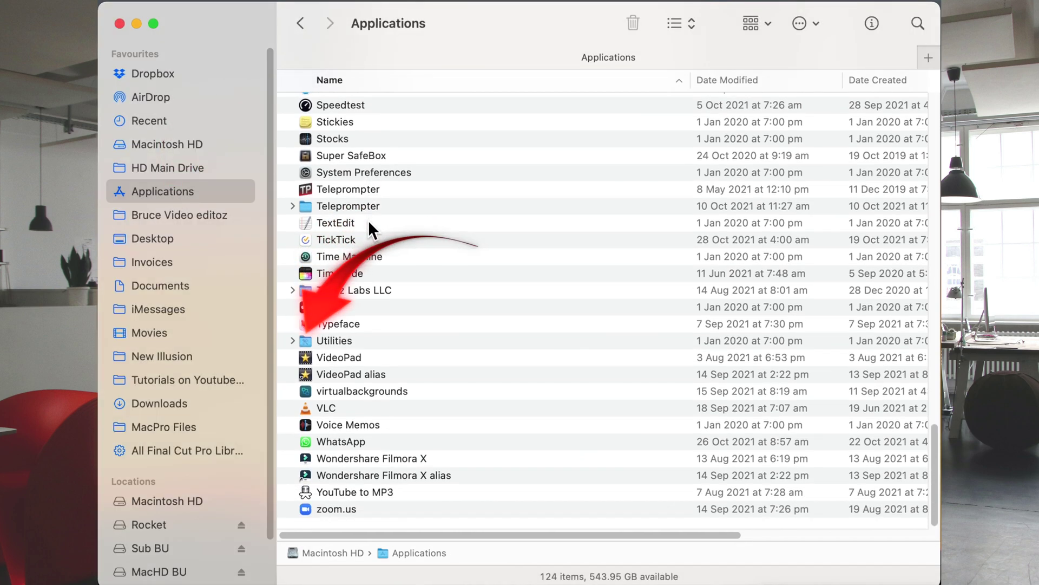
{"action": "left_click", "coordinate": [292, 342]}
{"action": "scroll", "coordinate": [352, 388], "scroll_direction": "down", "scroll_amount": 6}
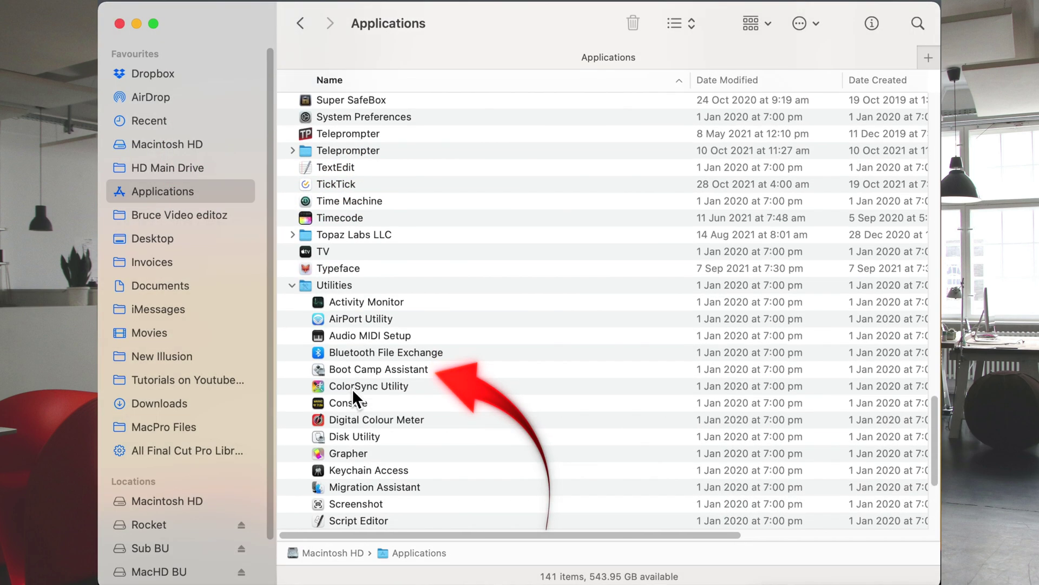
{"action": "left_click", "coordinate": [354, 374]}
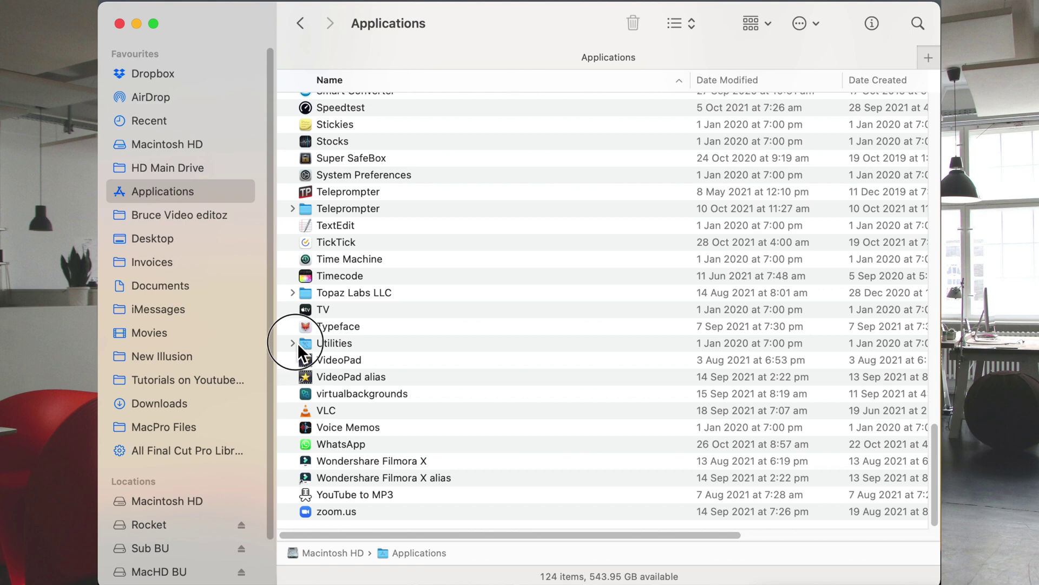
Re-expand the Utilities folder and select Migration Assistant again
{"action": "left_click", "coordinate": [296, 342]}
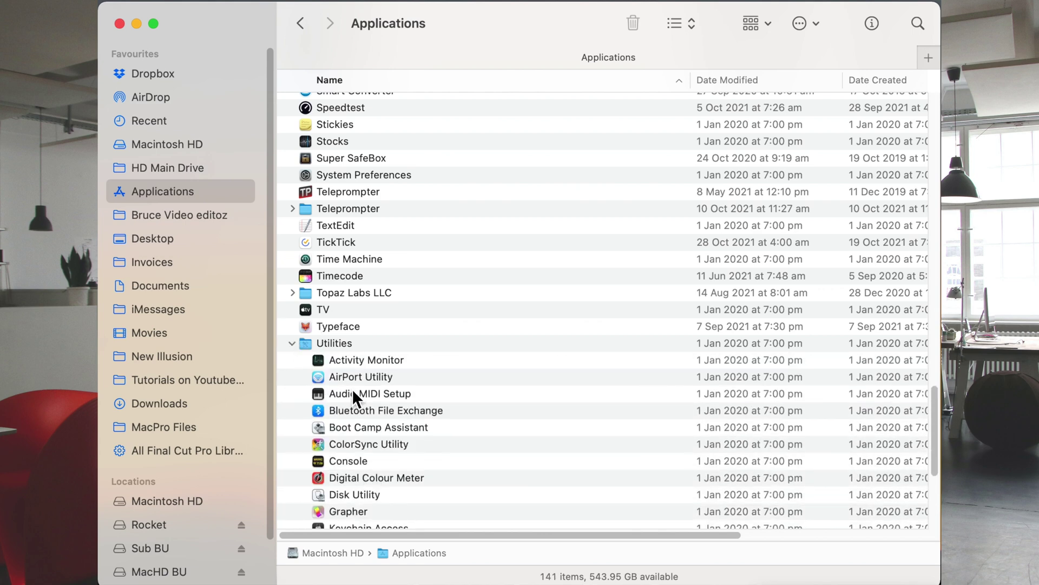
{"action": "scroll", "coordinate": [352, 389], "scroll_direction": "down", "scroll_amount": 5}
{"action": "left_click", "coordinate": [355, 371]}
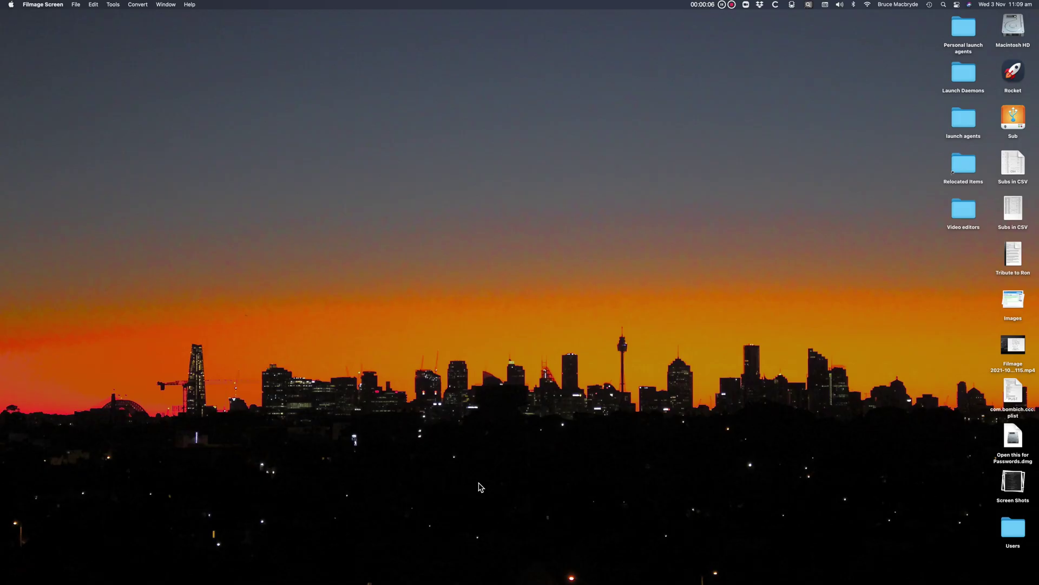
{"action": "mouse_move", "coordinate": [520, 576]}
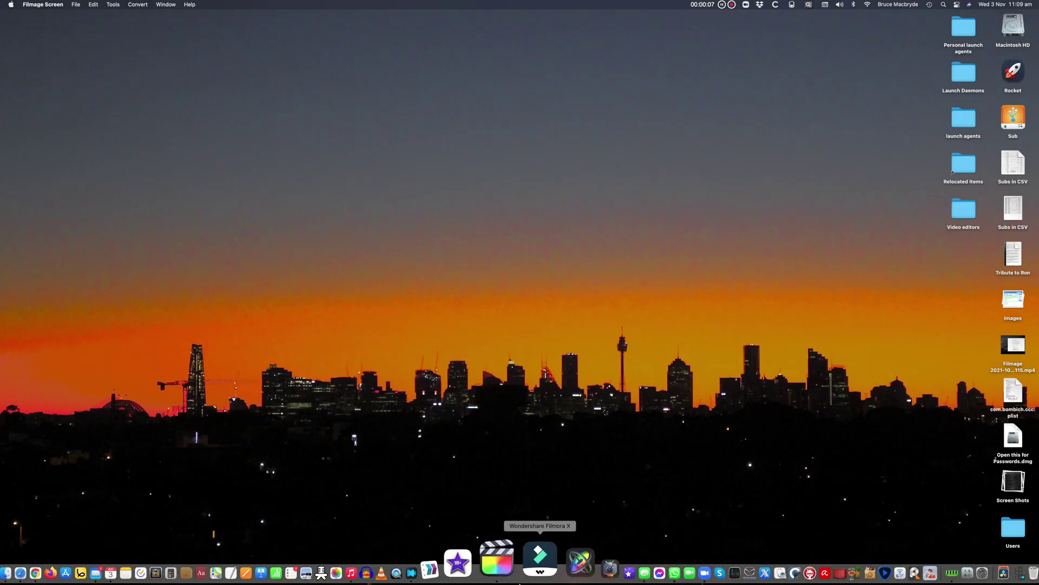
Launch Music and review the Account menu's Sign Out and Authorisations options without changing anything
{"action": "left_click", "coordinate": [406, 563]}
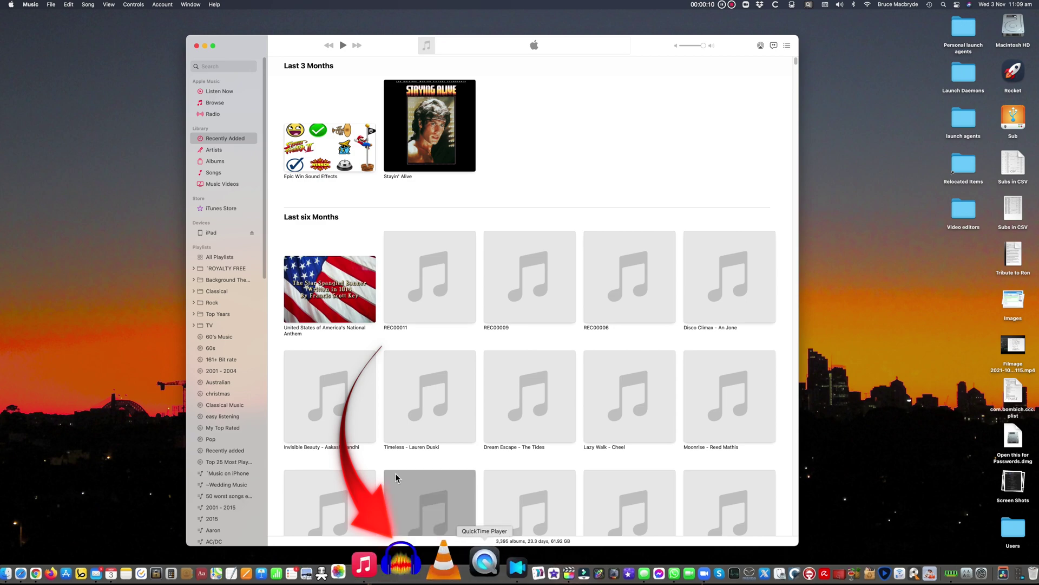
{"action": "left_click", "coordinate": [162, 5]}
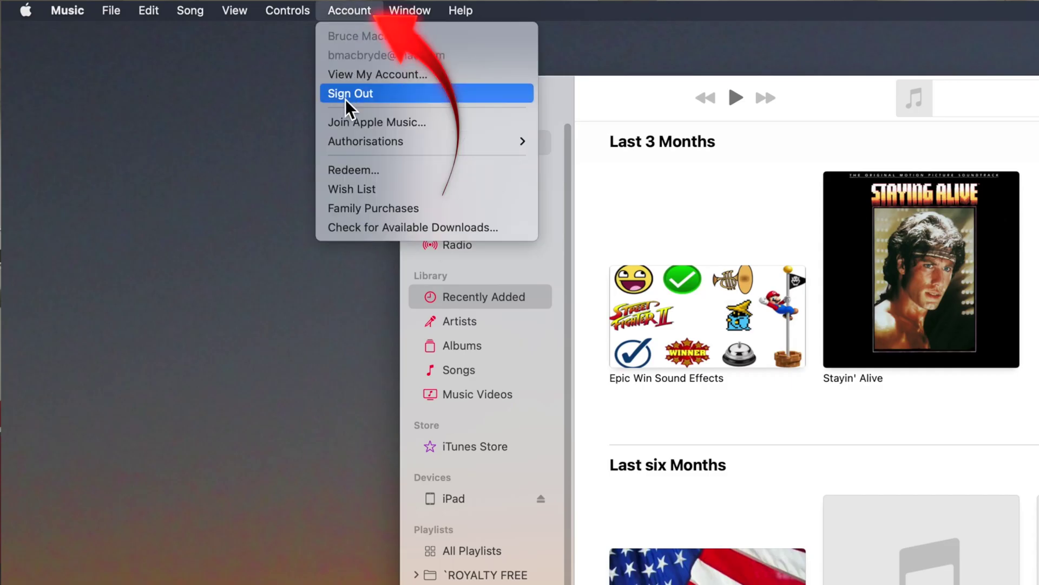
{"action": "mouse_move", "coordinate": [348, 138]}
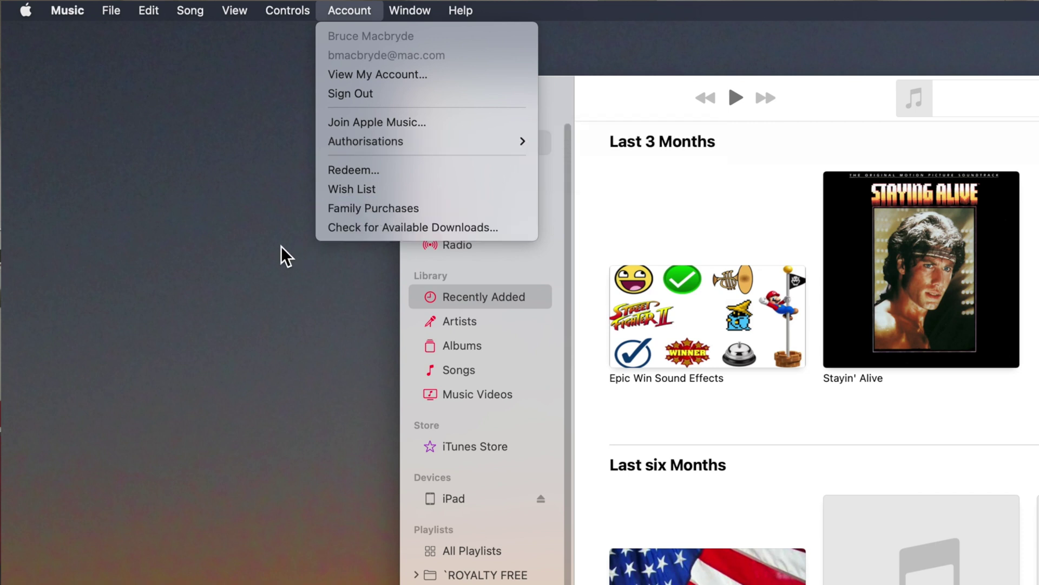
{"action": "left_click", "coordinate": [262, 251]}
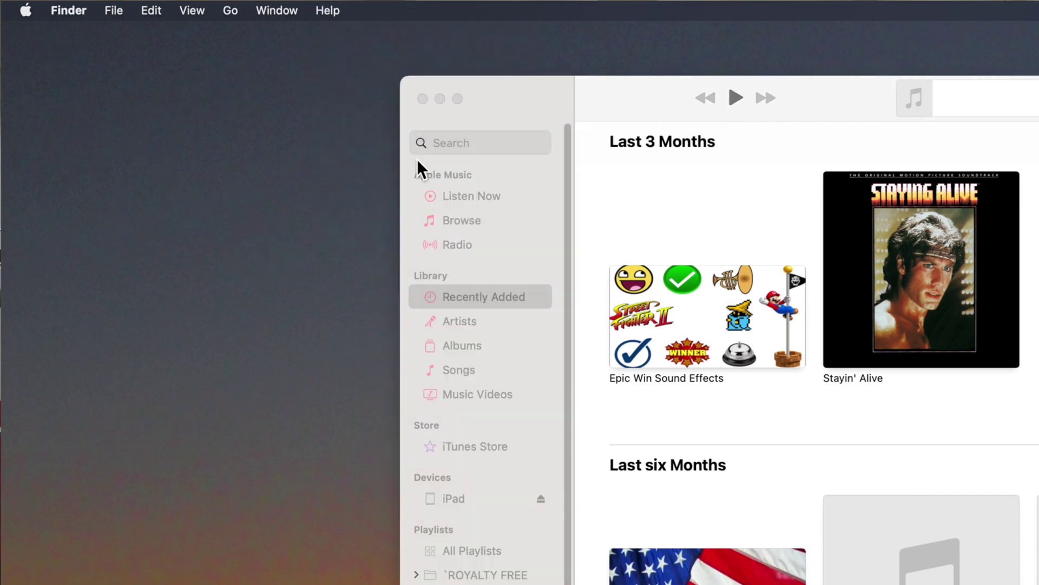
Close Music and open the Apple ID pane in System Preferences
{"action": "left_click", "coordinate": [423, 99]}
{"action": "left_click", "coordinate": [26, 10]}
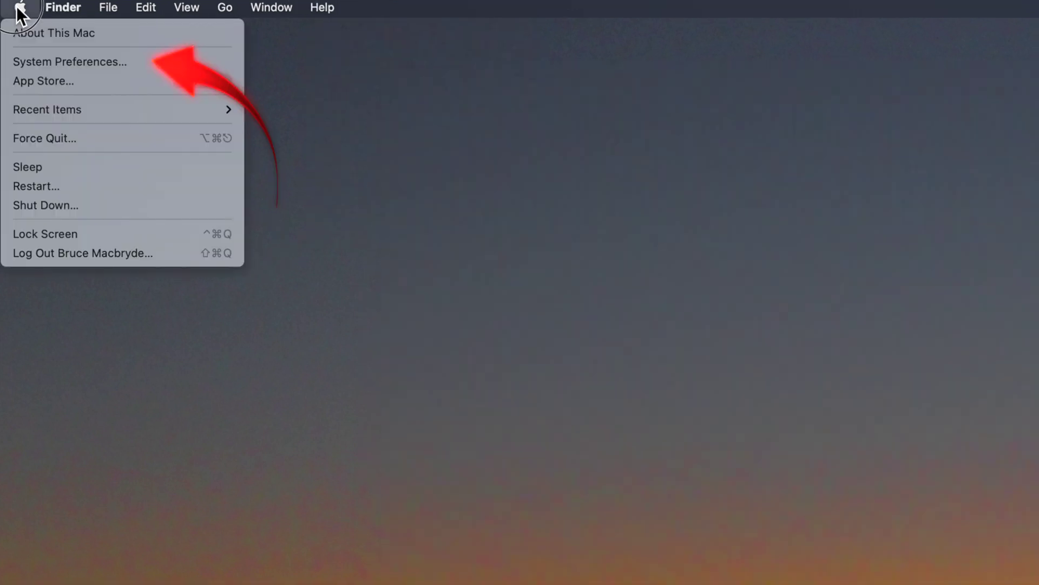
{"action": "left_click", "coordinate": [44, 62]}
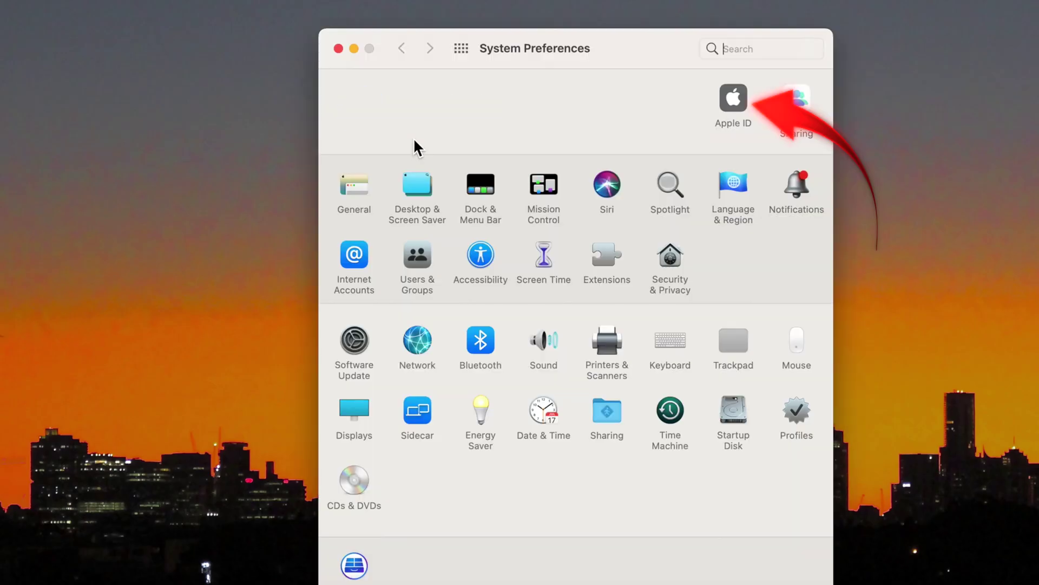
{"action": "left_click", "coordinate": [733, 103]}
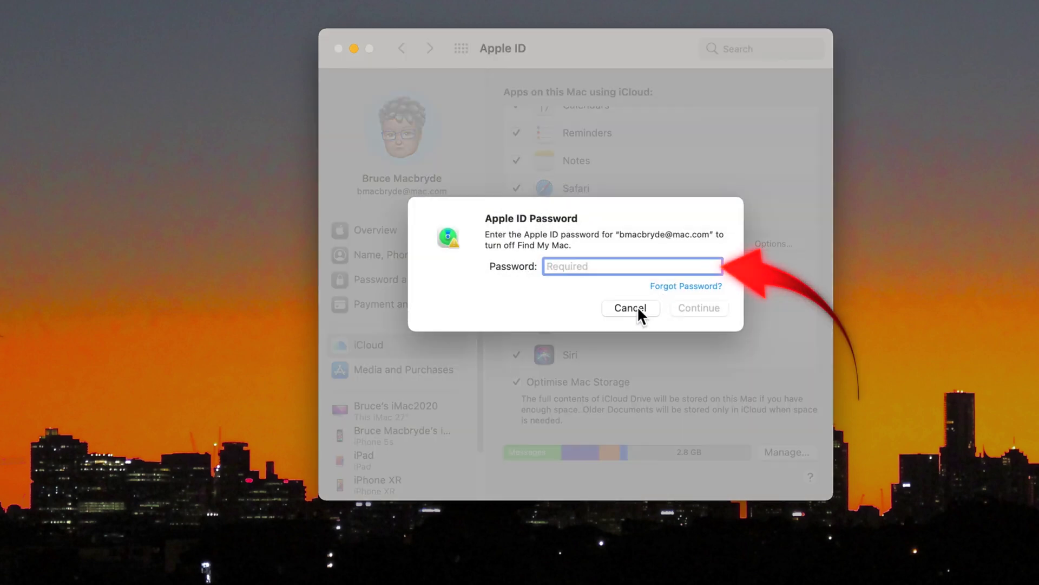
Cancel turning off Find My Mac, view the Apple ID Overview sign-out option, and close the pane
{"action": "left_click", "coordinate": [638, 306]}
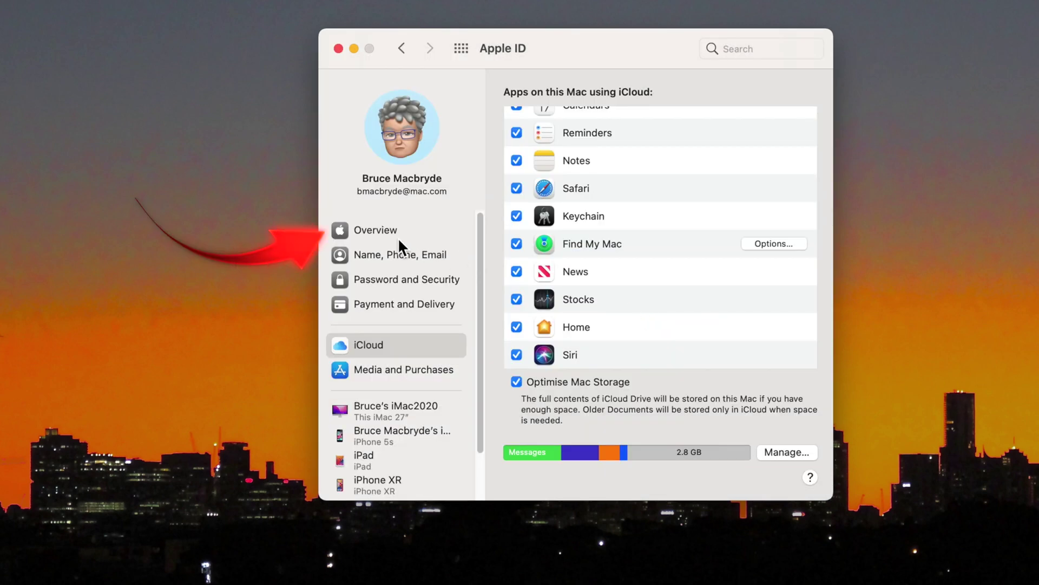
{"action": "left_click", "coordinate": [392, 236]}
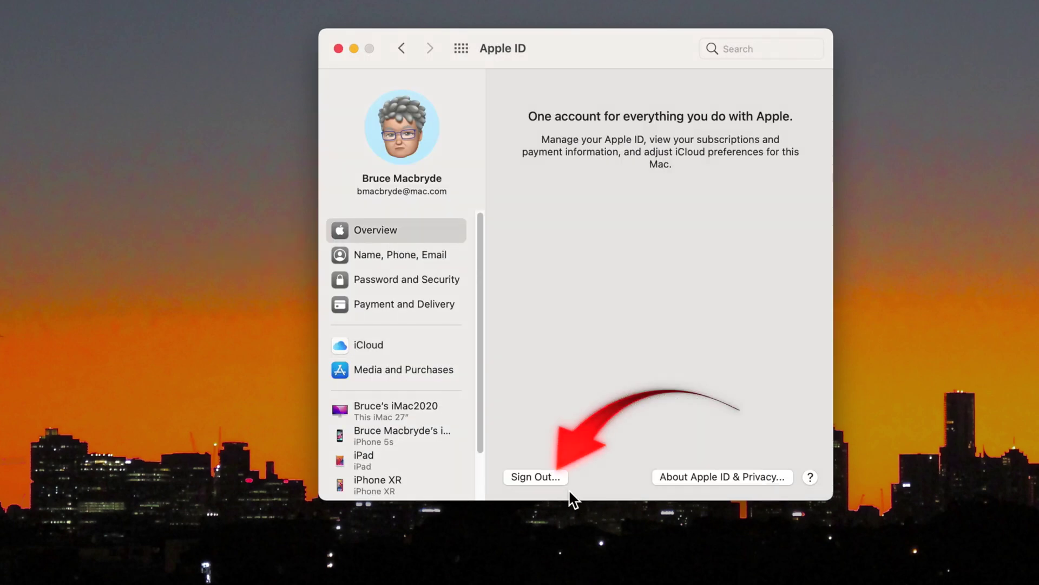
{"action": "left_click", "coordinate": [347, 48]}
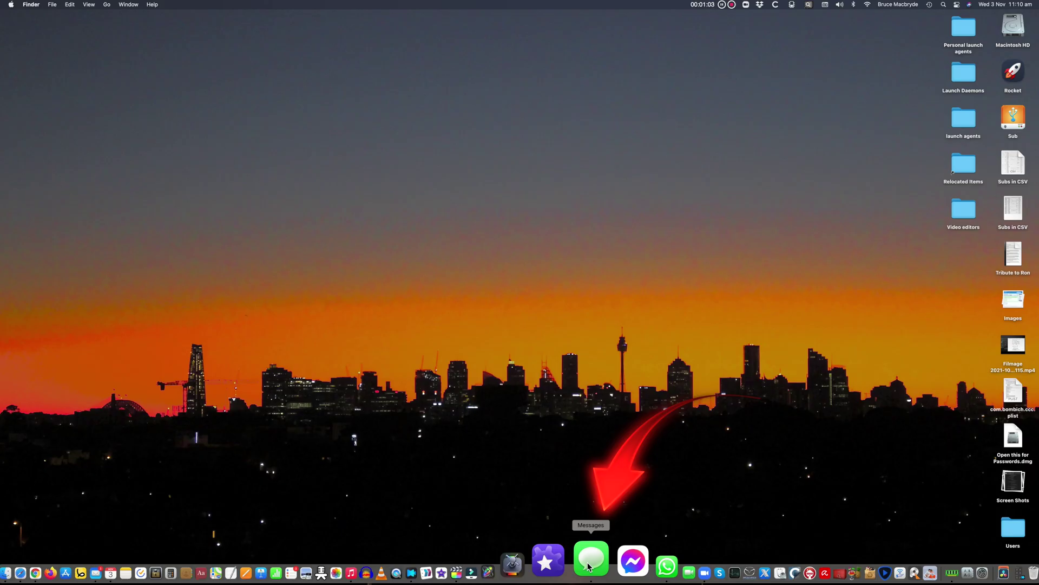
{"action": "left_click", "coordinate": [589, 566]}
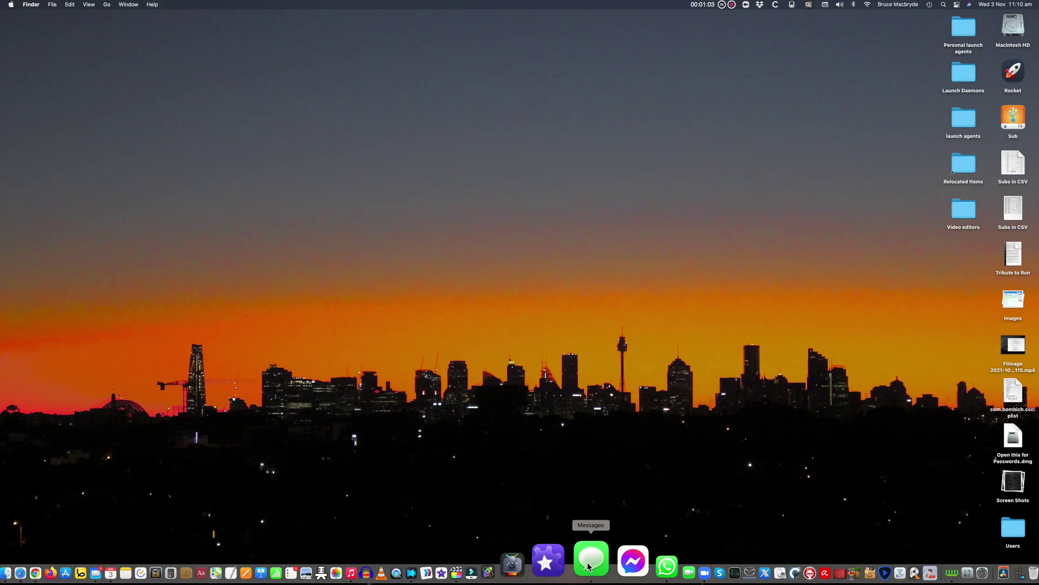
Show the iMessage Sign Out option in Messages Preferences, then close Preferences and Messages
{"action": "left_click", "coordinate": [36, 4]}
{"action": "left_click", "coordinate": [50, 29]}
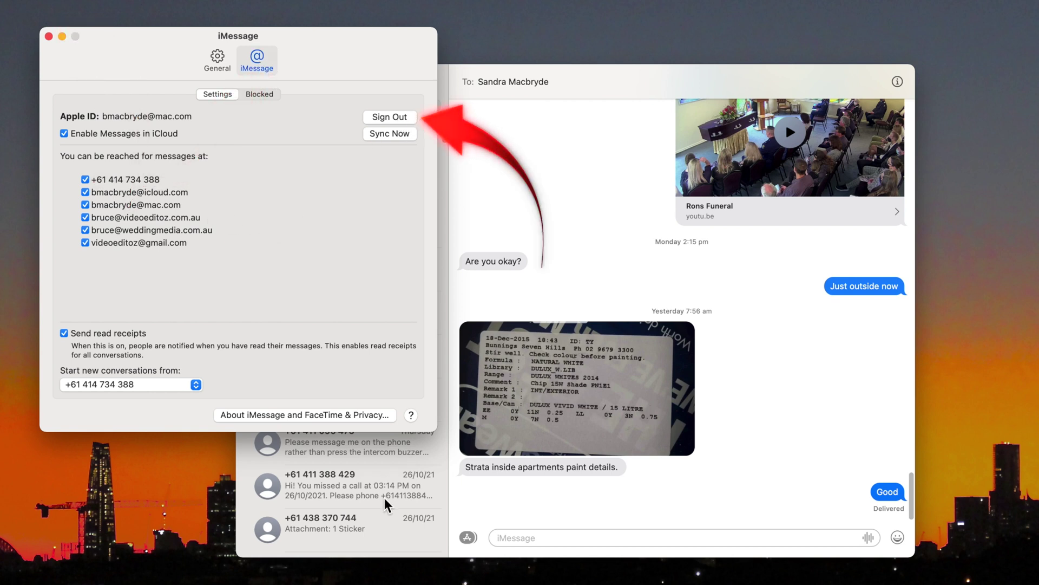
{"action": "left_click", "coordinate": [48, 37]}
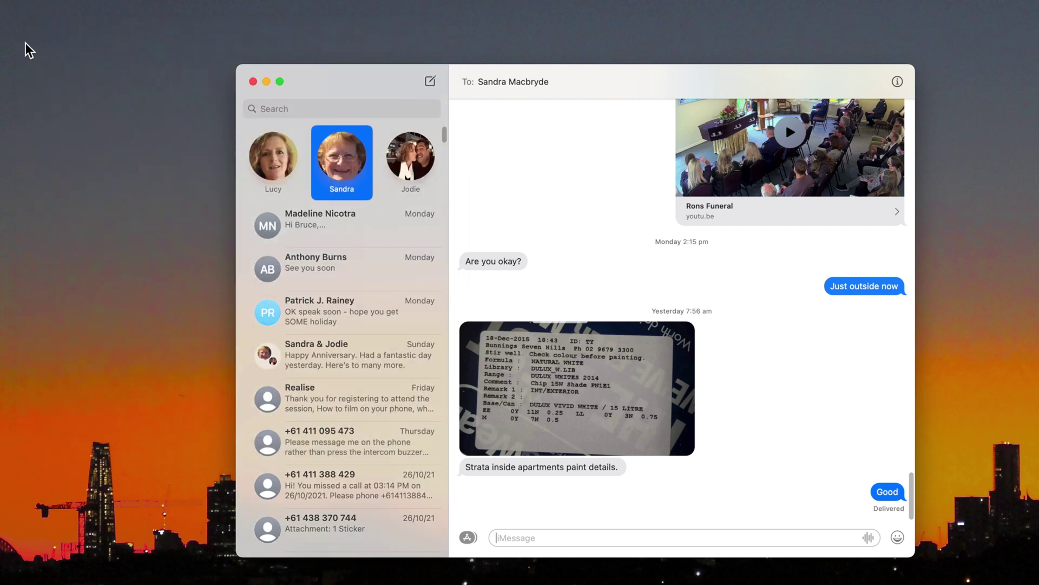
{"action": "left_click", "coordinate": [252, 81]}
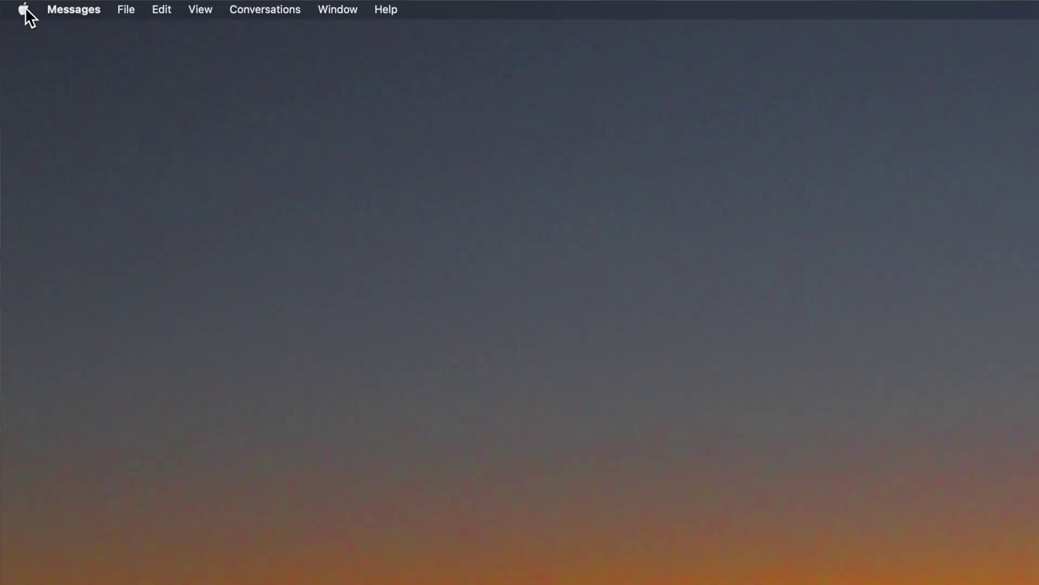
Open the Bluetooth pane in System Preferences to remove the Magic Keyboard
{"action": "left_click", "coordinate": [24, 9]}
{"action": "left_click", "coordinate": [43, 60]}
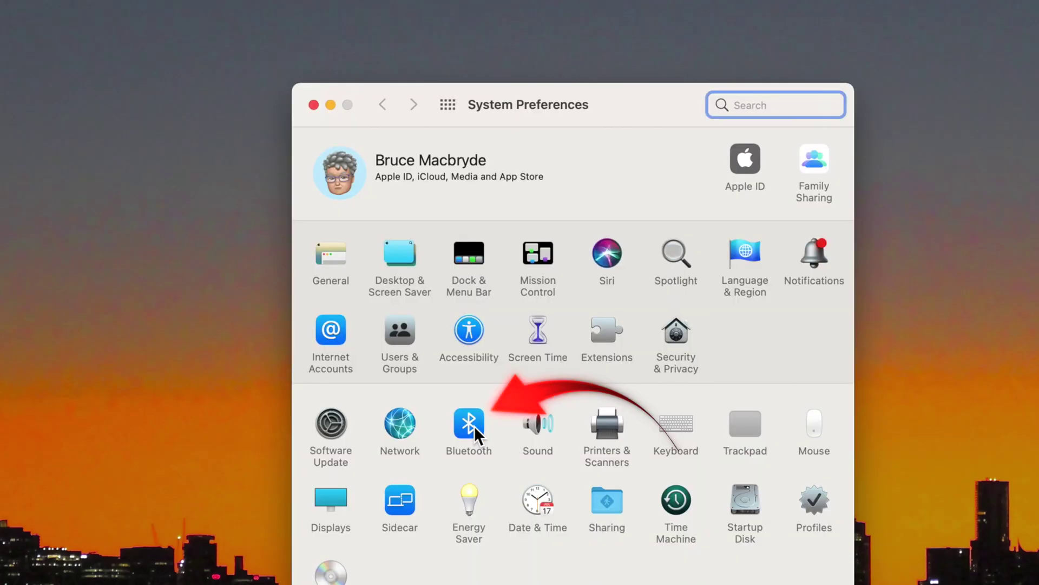
{"action": "left_click", "coordinate": [475, 425]}
{"action": "mouse_move", "coordinate": [783, 223]}
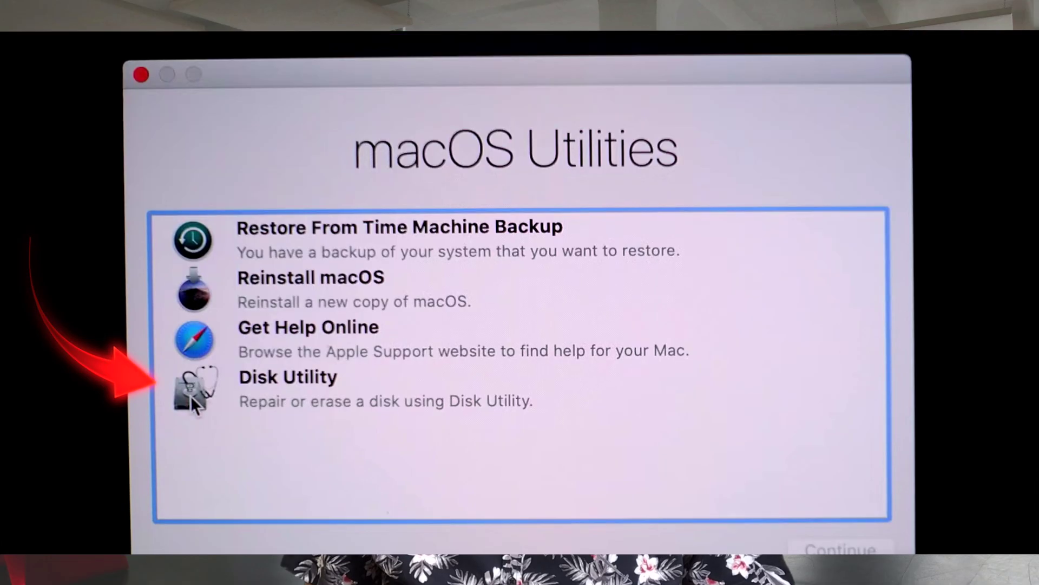
In Disk Utility, erase the Macintosh HD volume group as APFS and dismiss the completion notice
{"action": "left_click", "coordinate": [193, 399]}
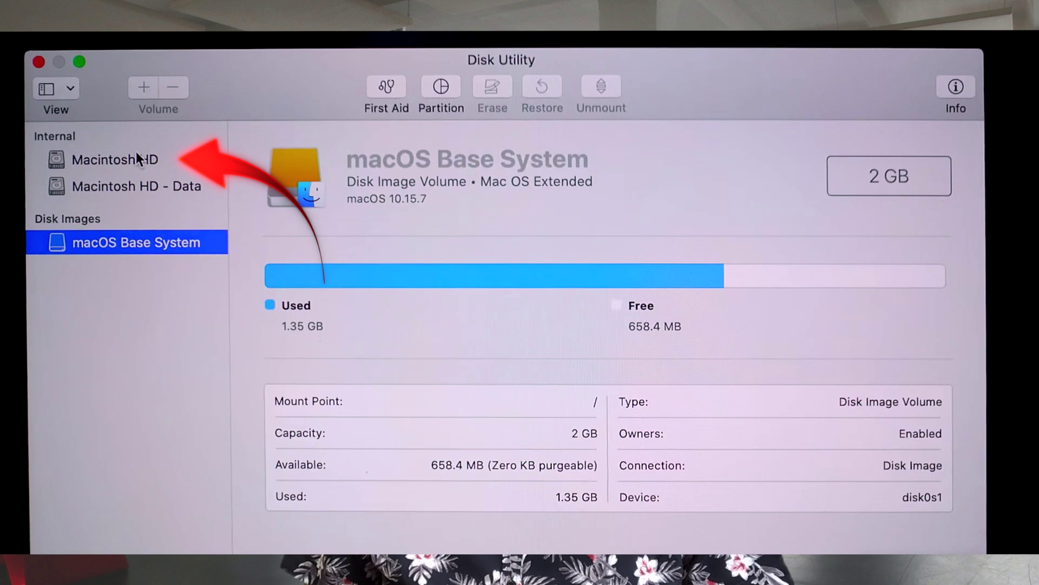
{"action": "left_click", "coordinate": [136, 154]}
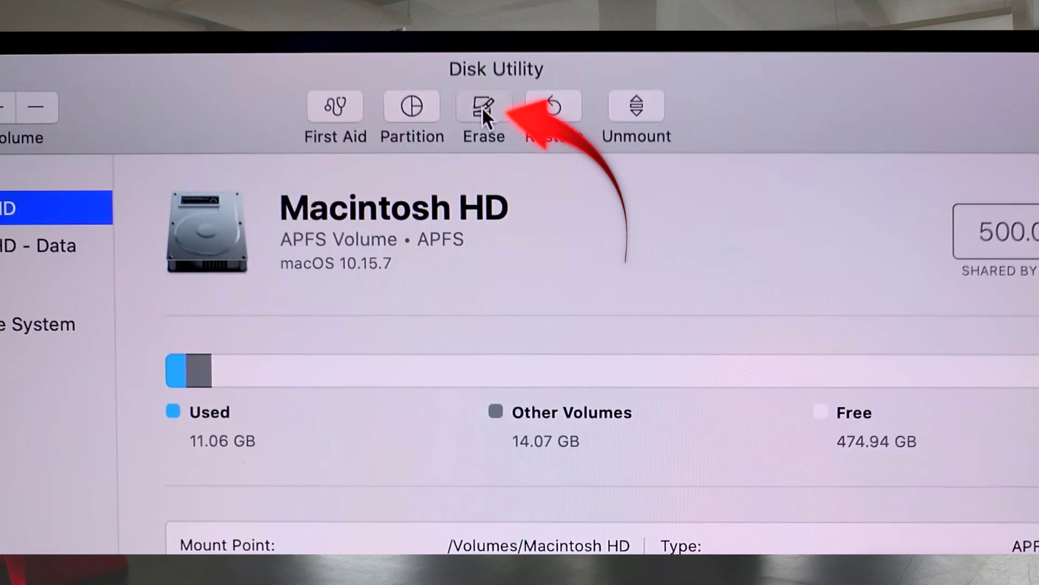
{"action": "left_click", "coordinate": [491, 89]}
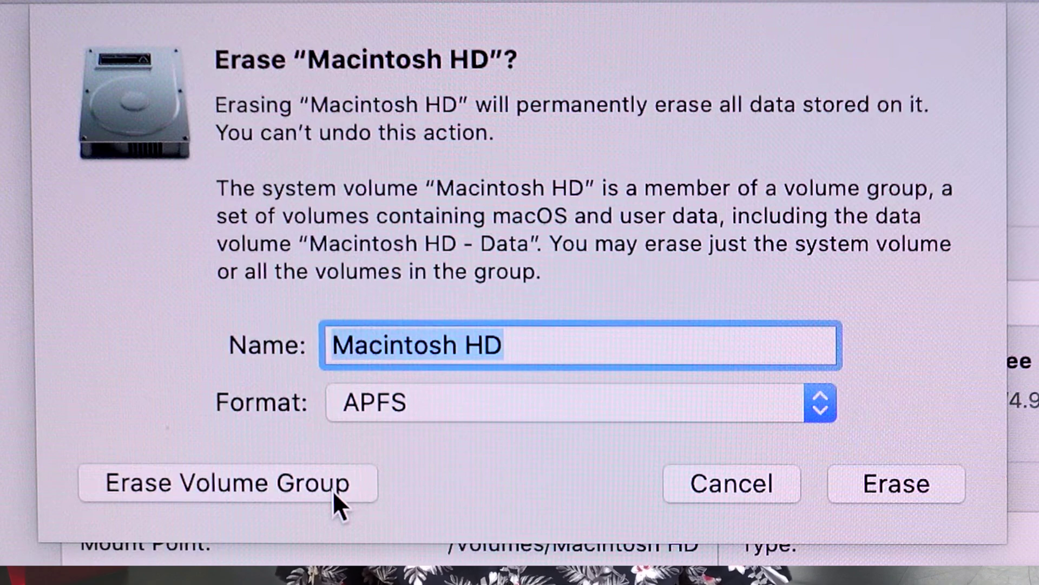
{"action": "left_click", "coordinate": [332, 489]}
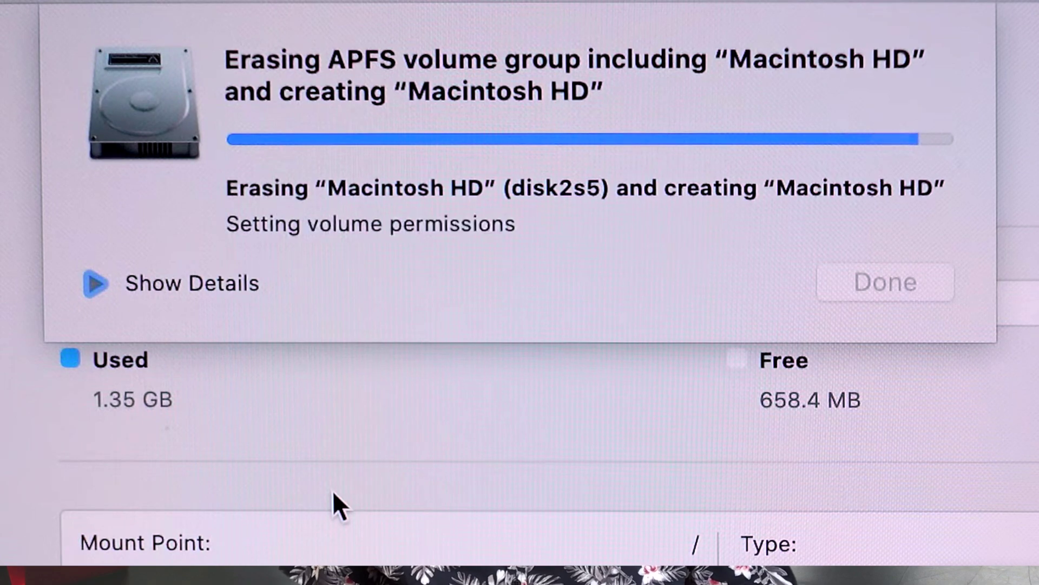
{"action": "left_click", "coordinate": [886, 282]}
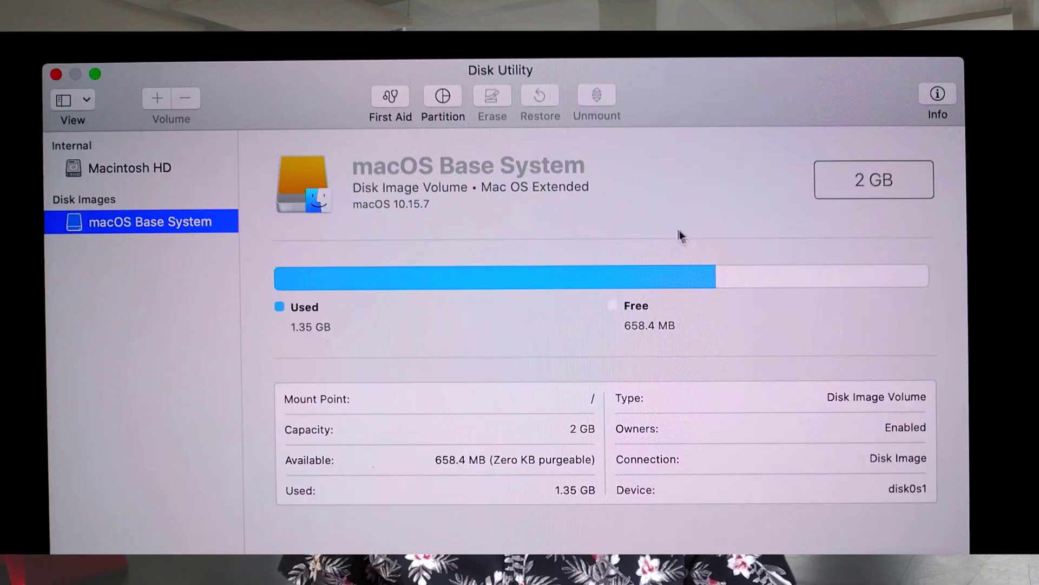
Quit Disk Utility, reinstall macOS, and shut down at the Welcome screen without finishing setup
{"action": "left_click", "coordinate": [56, 74]}
{"action": "left_click", "coordinate": [213, 294]}
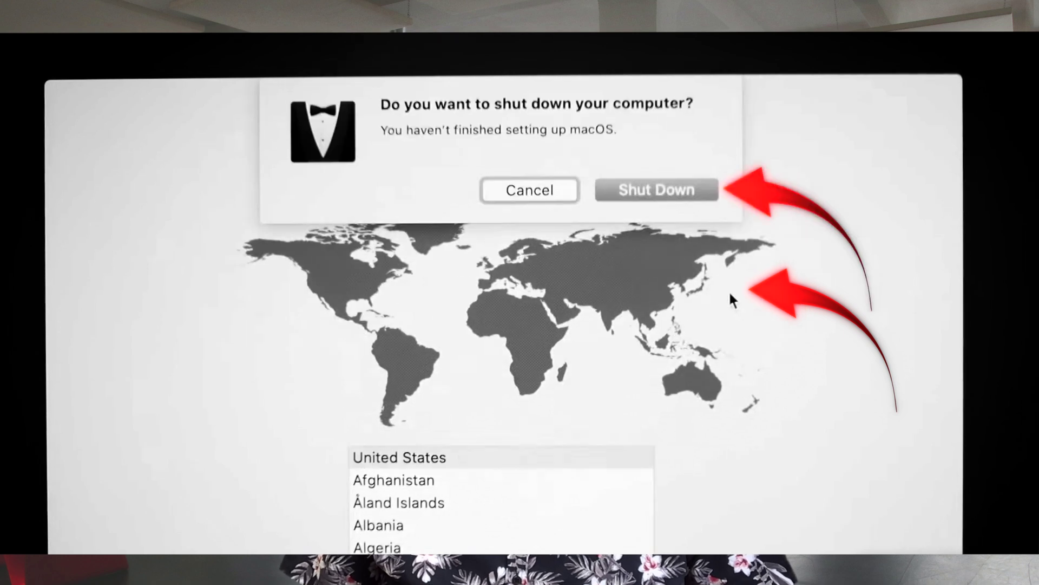
{"action": "left_click", "coordinate": [703, 193]}
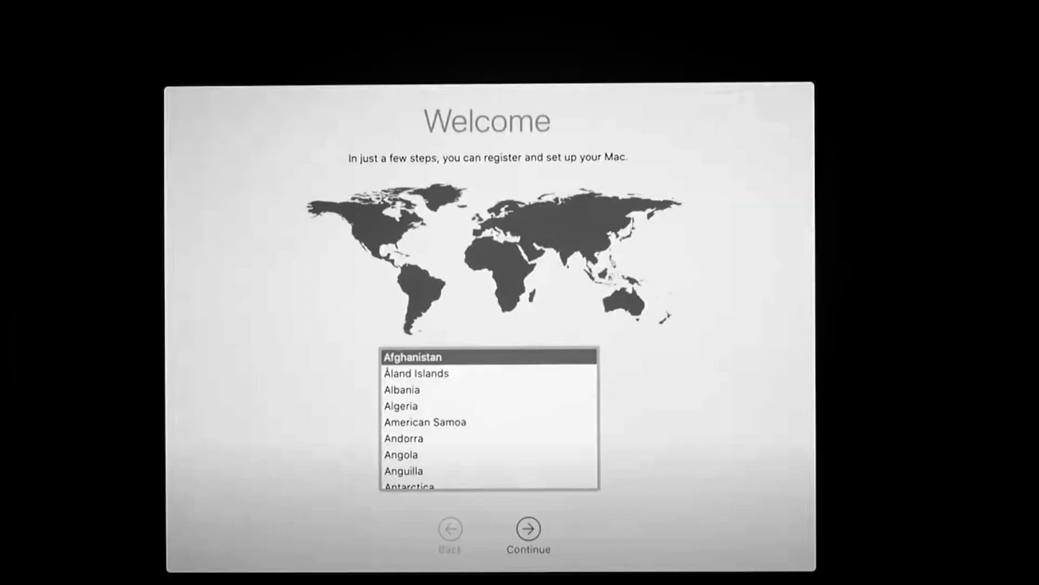